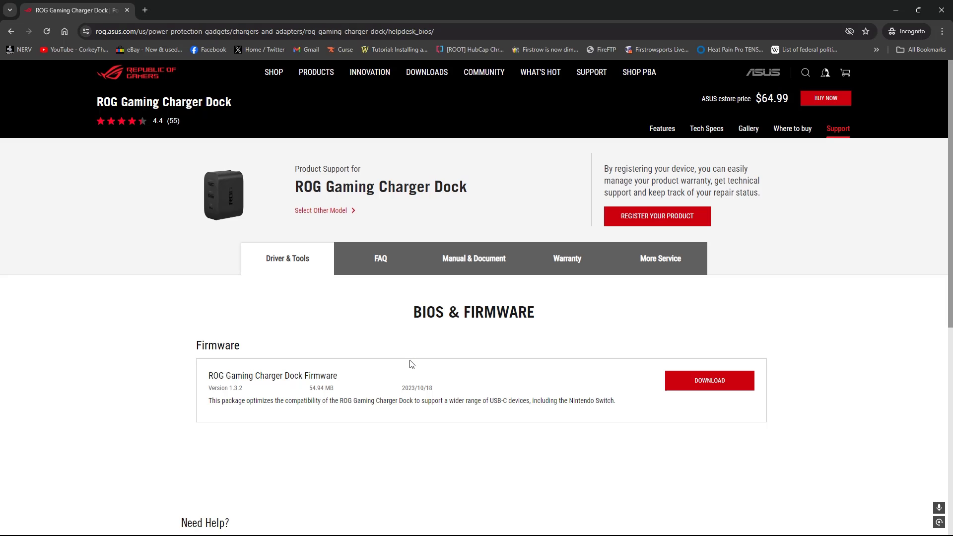
- Open a new tab and go to the Best Buy website
click(145, 10)
text(best)
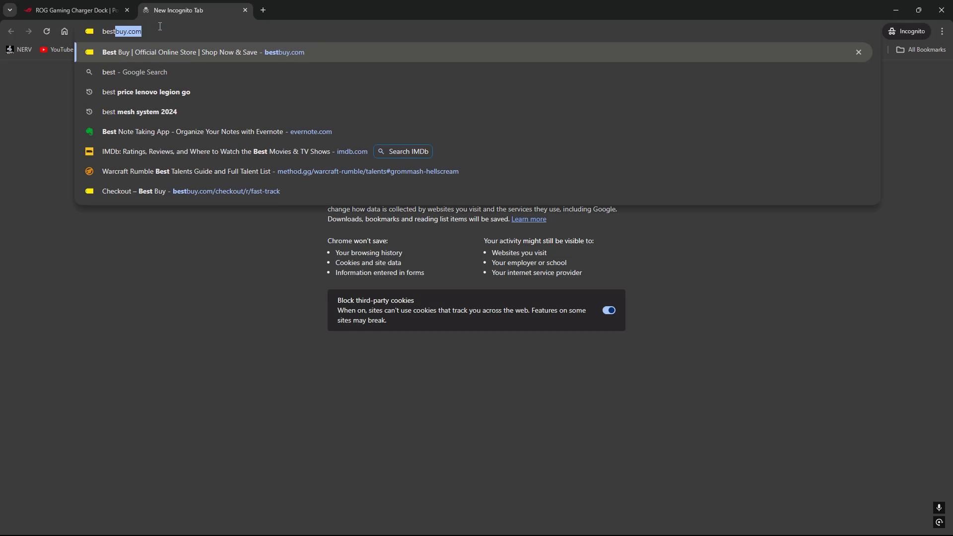
key(Return)
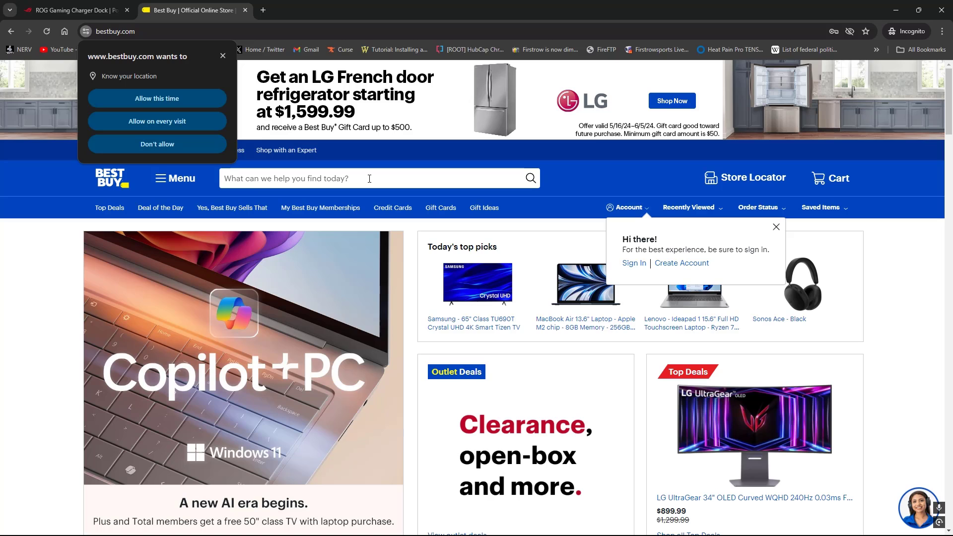
- Decline the location request and search Best Buy for 'rog gaming dock'
click(193, 140)
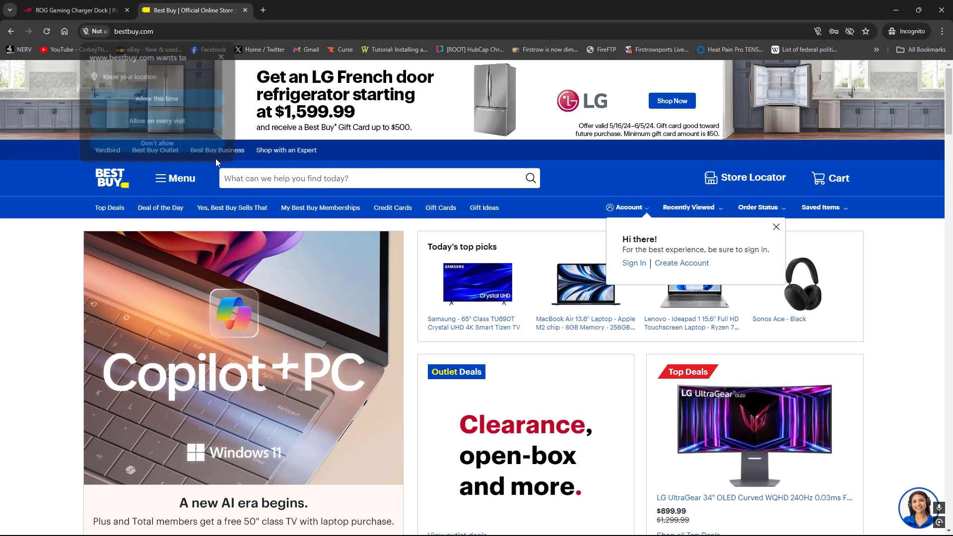
click(245, 182)
text(rog)
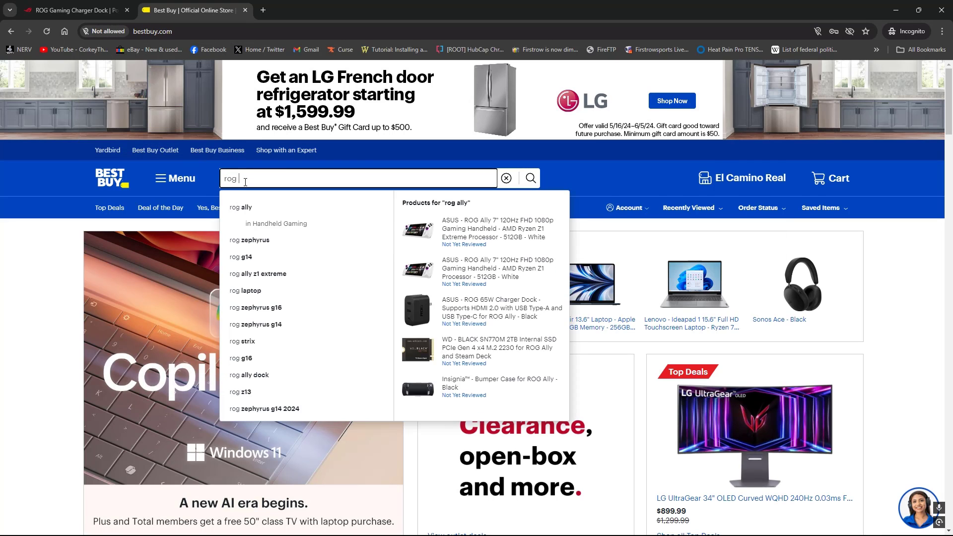
text( gaming dock)
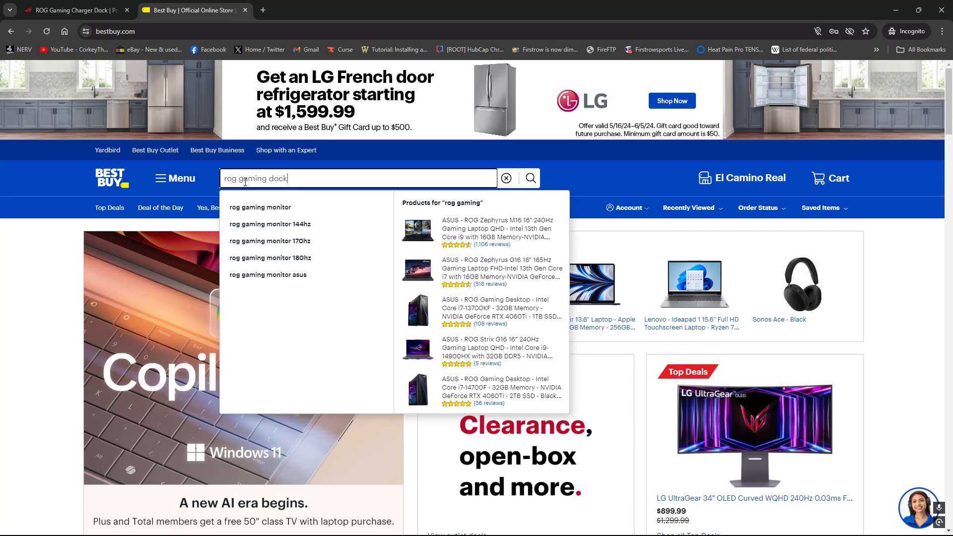
key(Return)
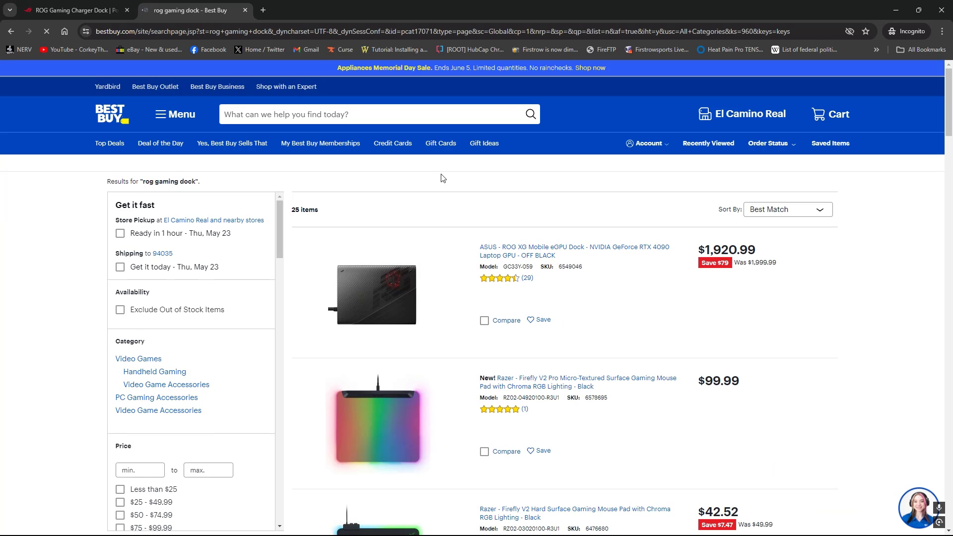
- Scroll the results down to the ASUS ROG 65W Charger Dock listed at $29.99
scroll(480, 178, down, 4)
scroll(480, 178, down, 10)
scroll(480, 178, down, 10)
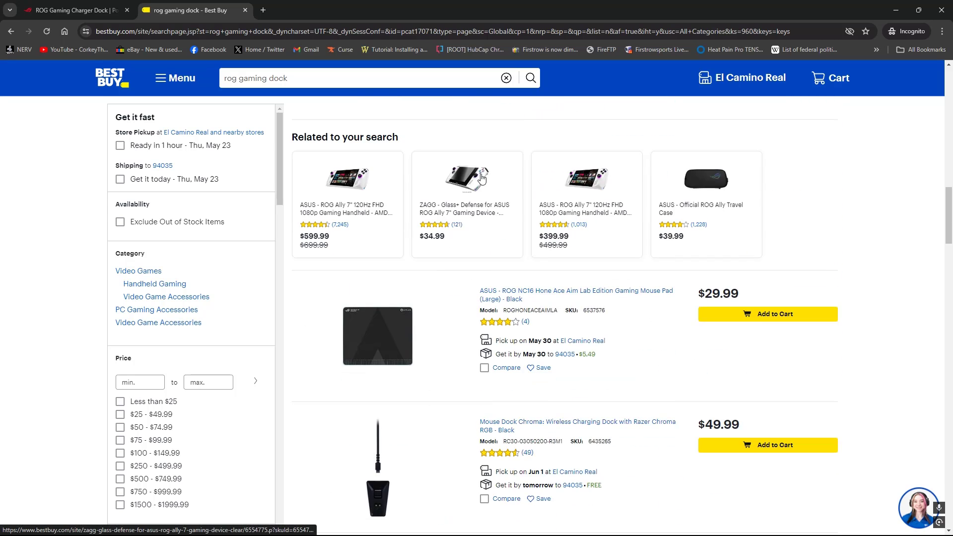
scroll(481, 178, down, 6)
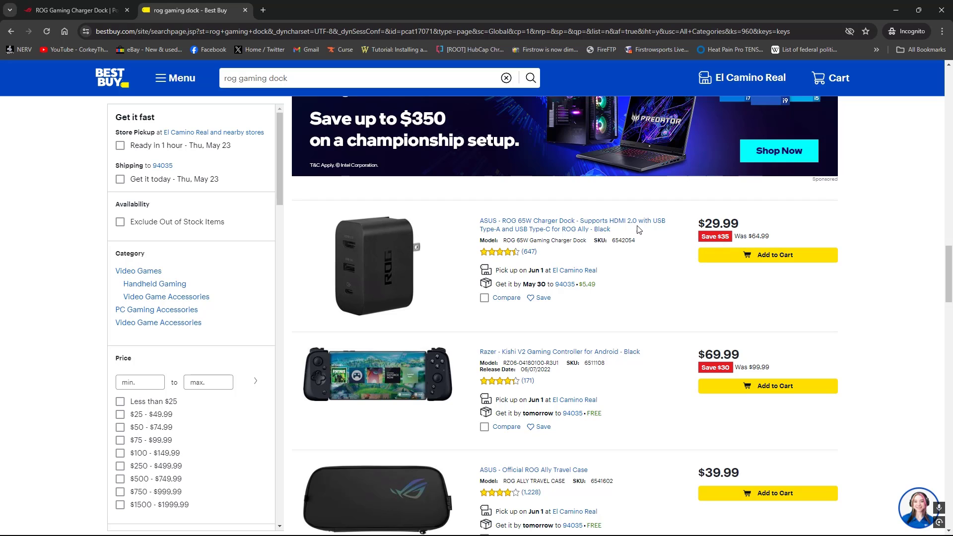
- Go to the ROG Charger Dock page's Driver & Tools and reload to reveal firmware 1.3.2
click(75, 10)
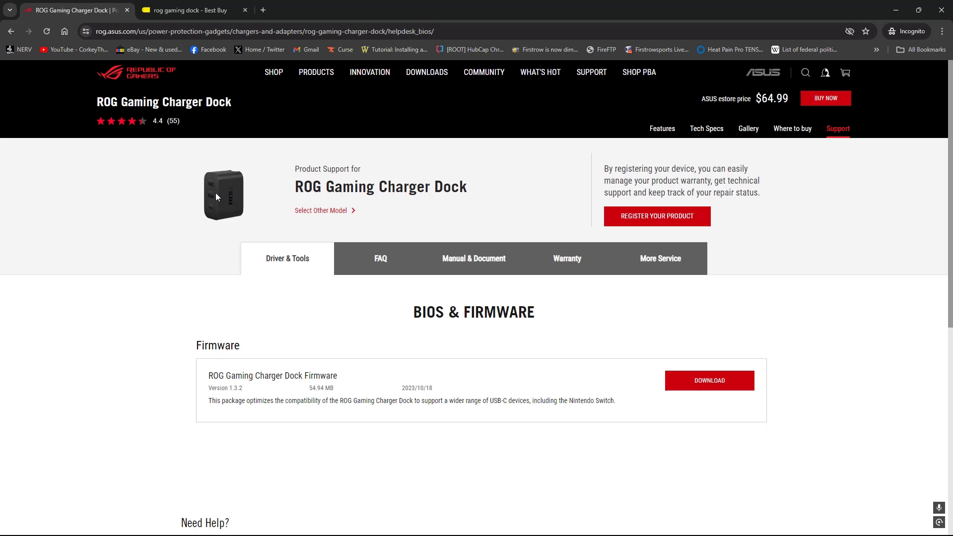
click(388, 263)
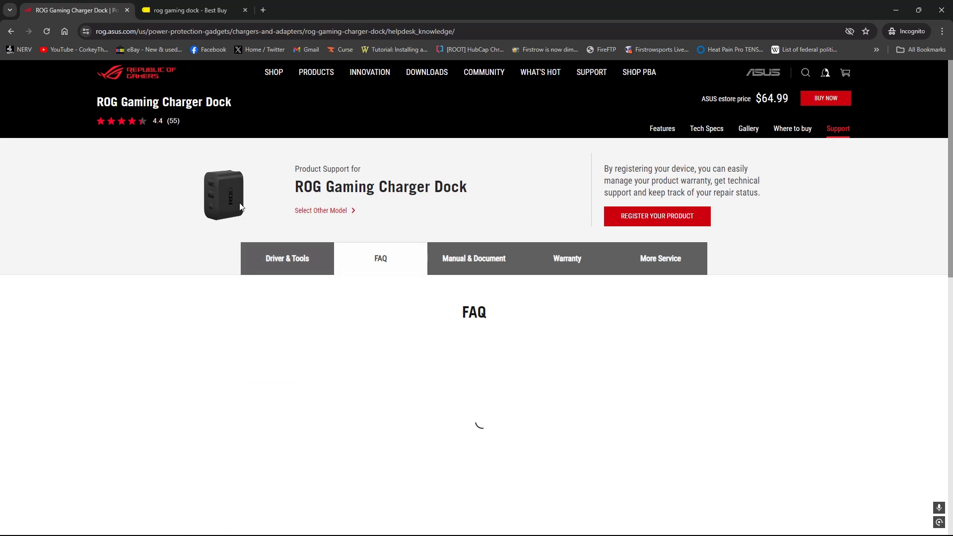
click(300, 267)
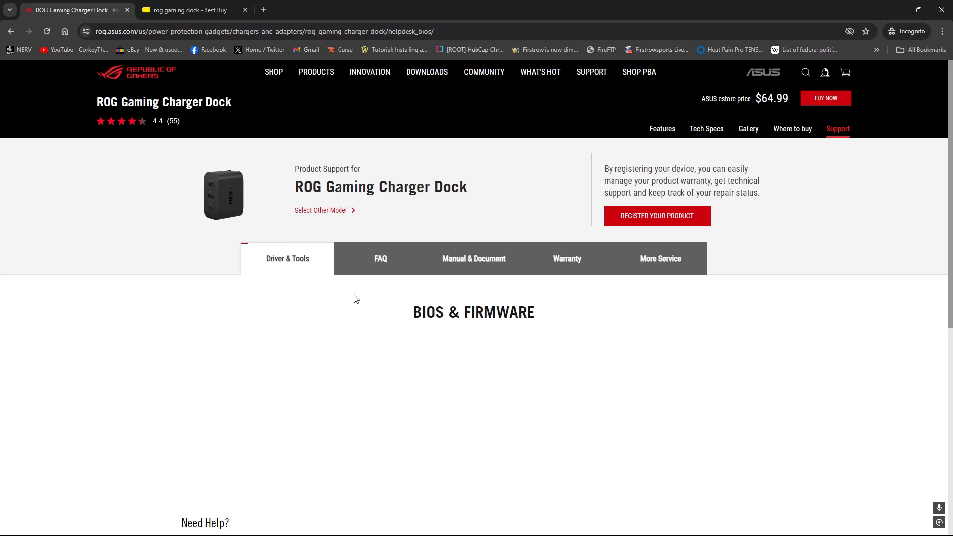
scroll(361, 302, down, 5)
scroll(362, 300, up, 5)
click(48, 33)
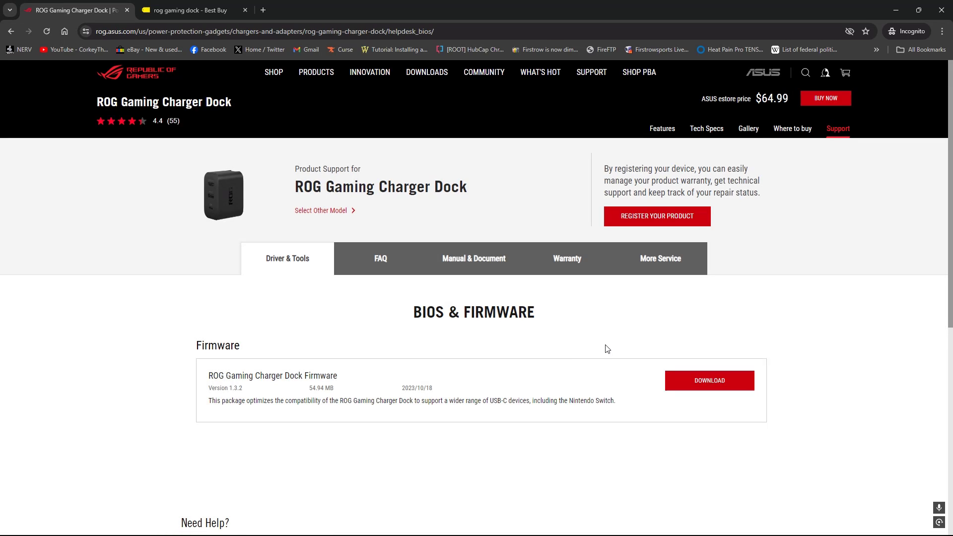
scroll(607, 349, down, 3)
scroll(607, 348, up, 3)
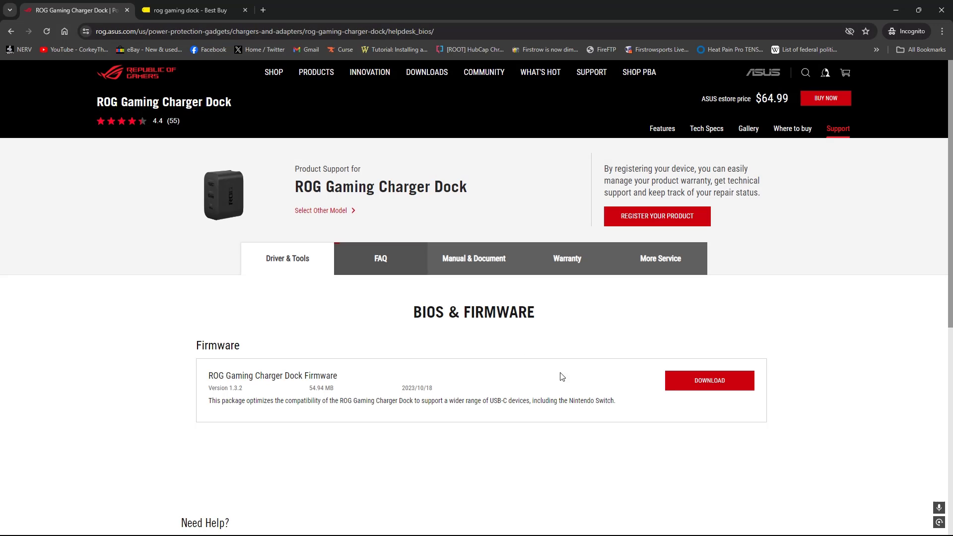
click(195, 4)
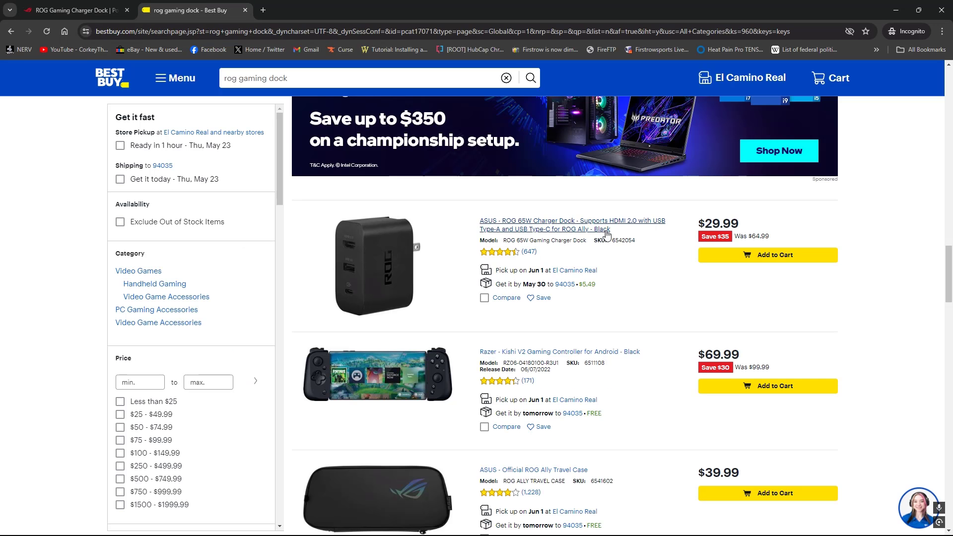
click(75, 10)
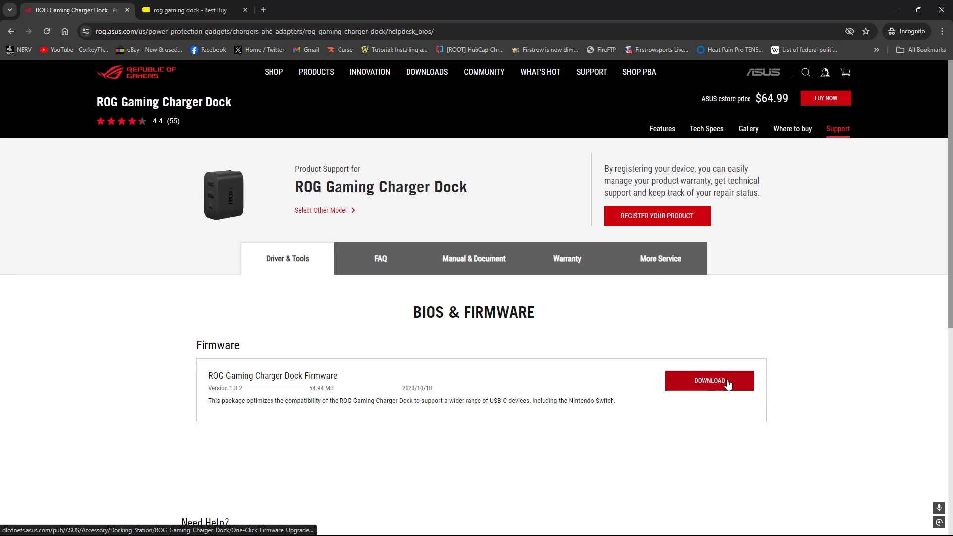
- Save the firmware 1.3.2 package as One-Click_Firmware_Upgrade.zip in the Downloads folder
click(711, 381)
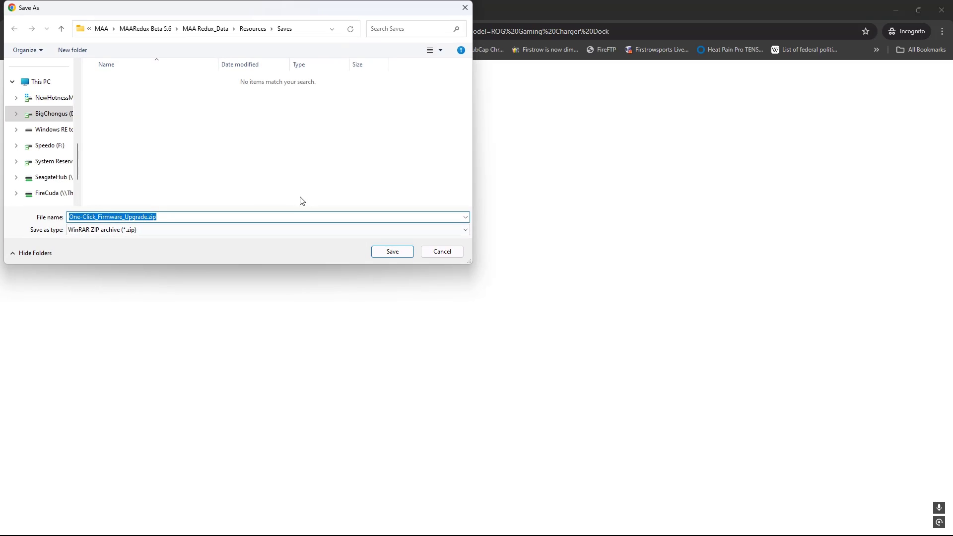
scroll(50, 105, up, 5)
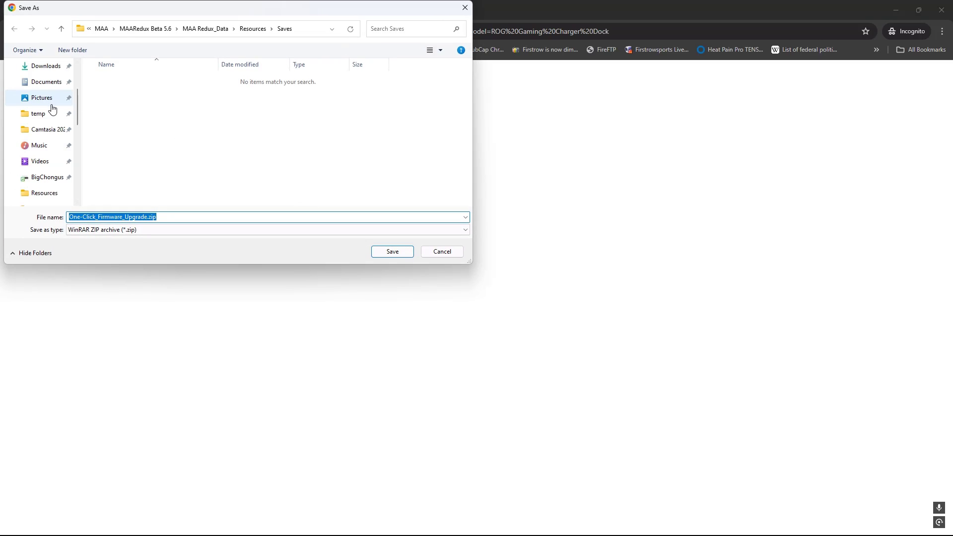
click(43, 75)
click(391, 254)
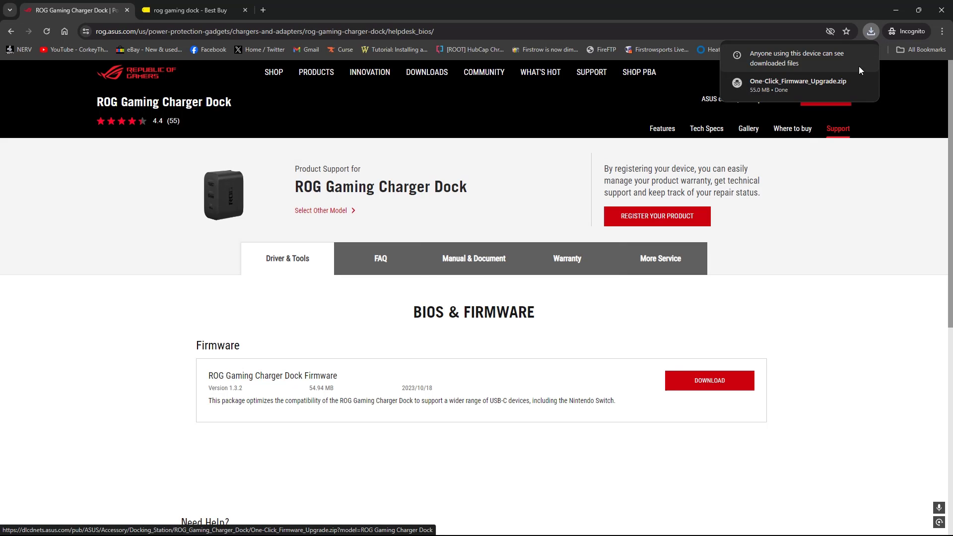
click(871, 28)
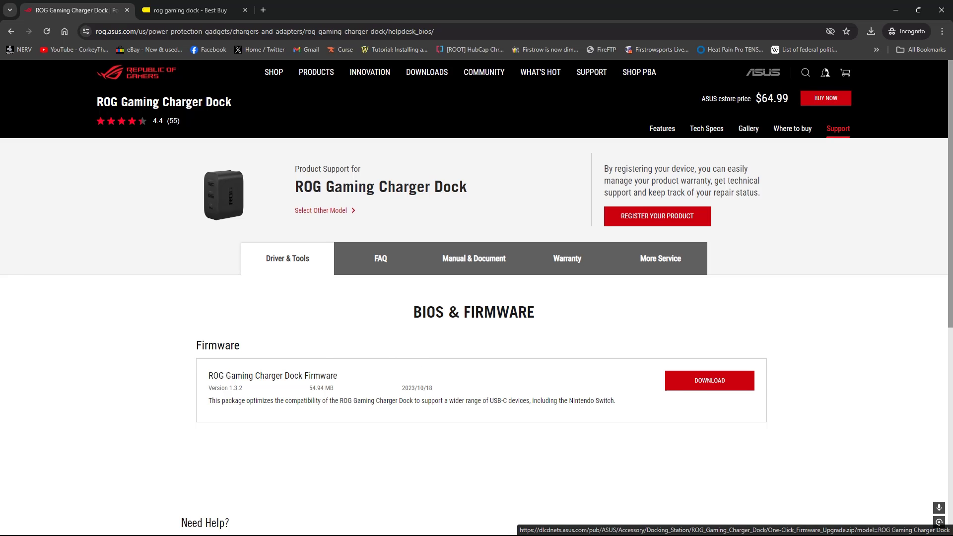
- Extract One-Click_Firmware_Upgrade.zip from Downloads into its suggested folder
click(20, 528)
click(148, 524)
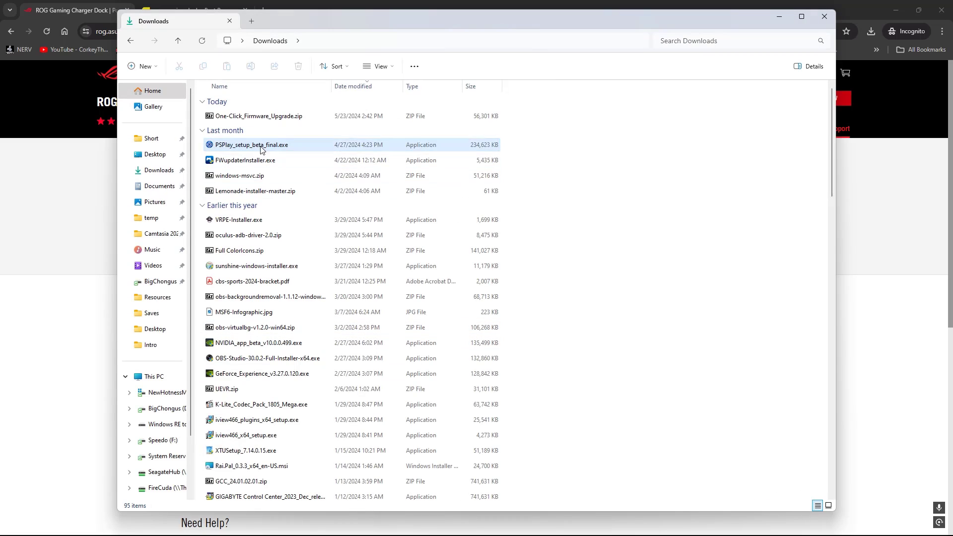
click(269, 119)
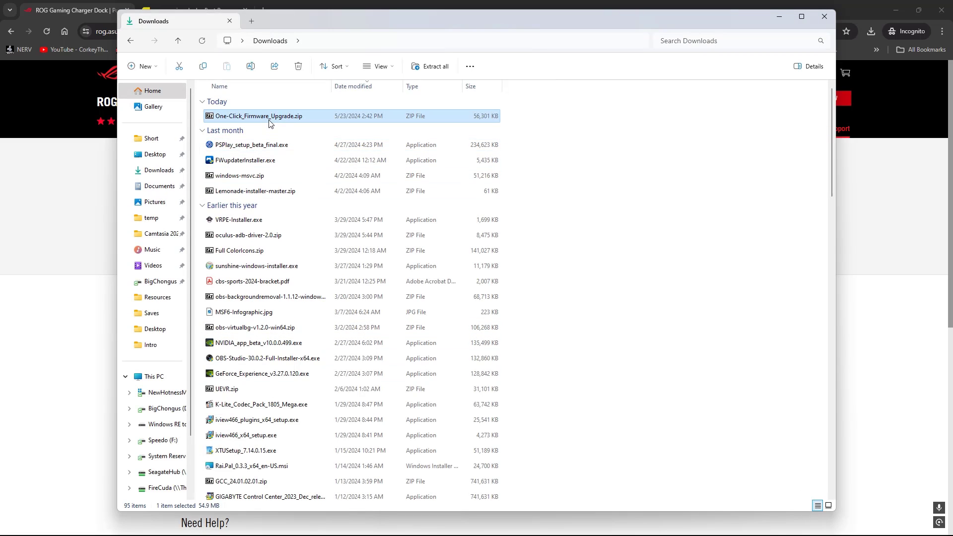
right_click(269, 121)
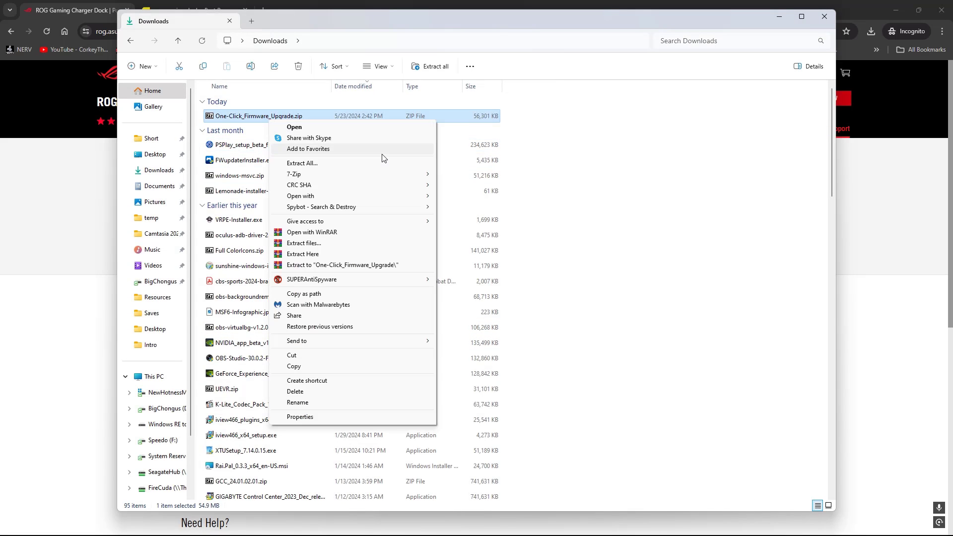
click(342, 163)
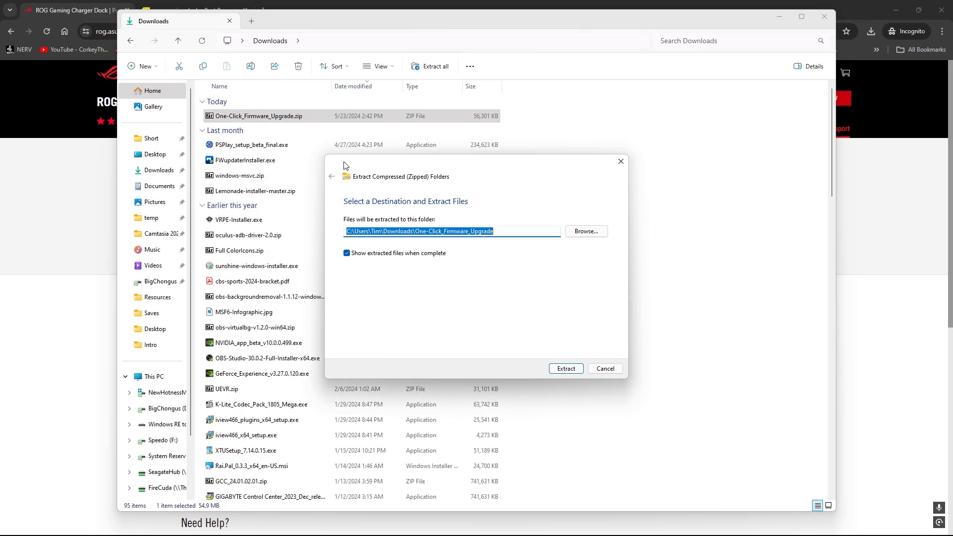
click(571, 370)
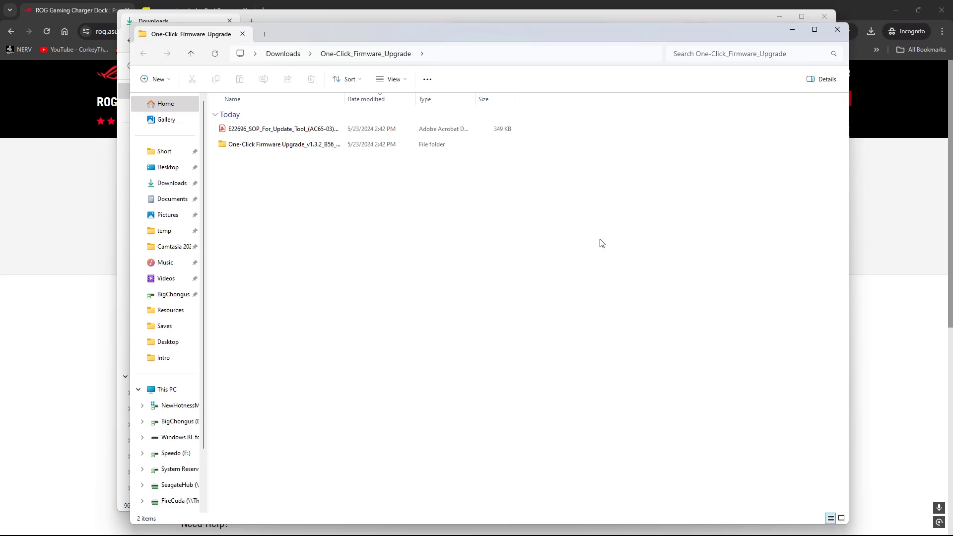
click(305, 133)
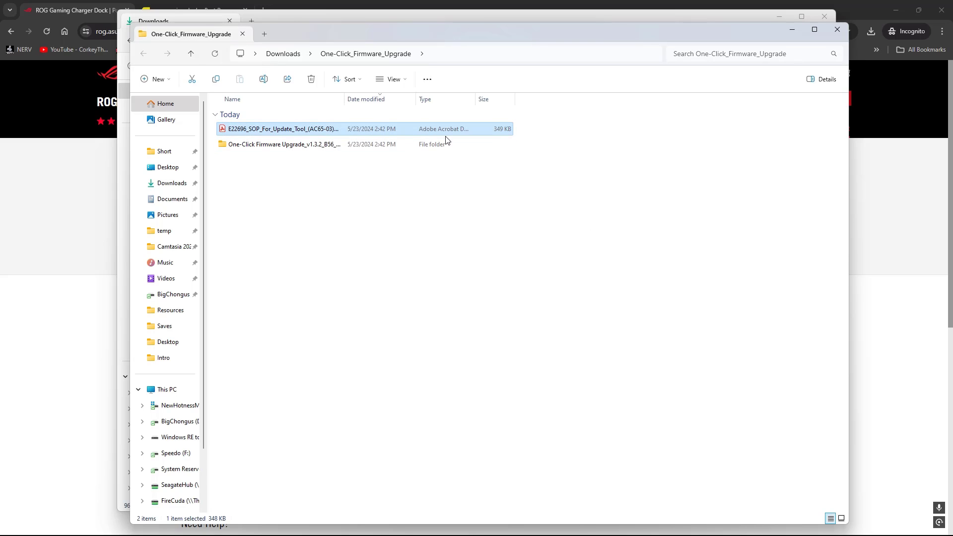
- Open the One-Click Firmware Upgrade_v1.3.2_B56_Signed folder and inspect the upgrade program
double_click(335, 145)
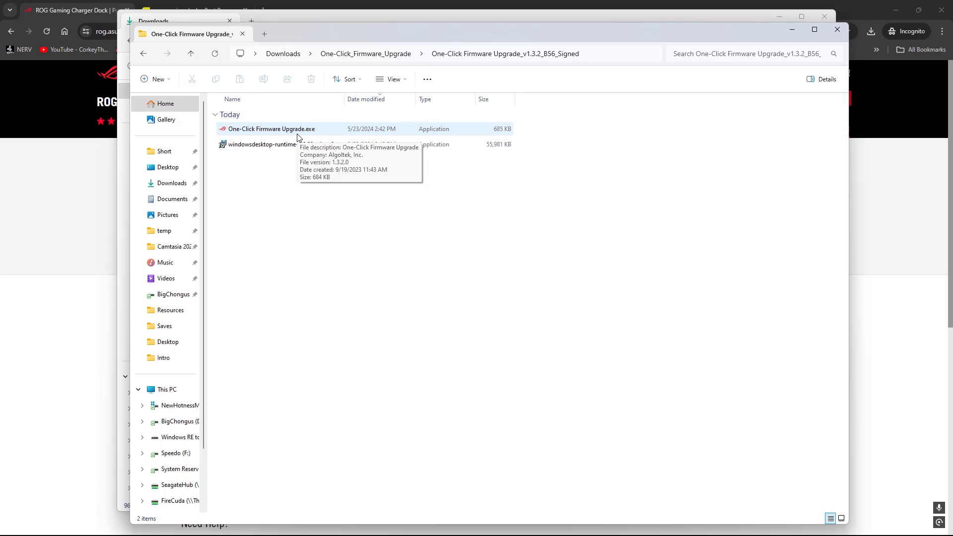
click(309, 135)
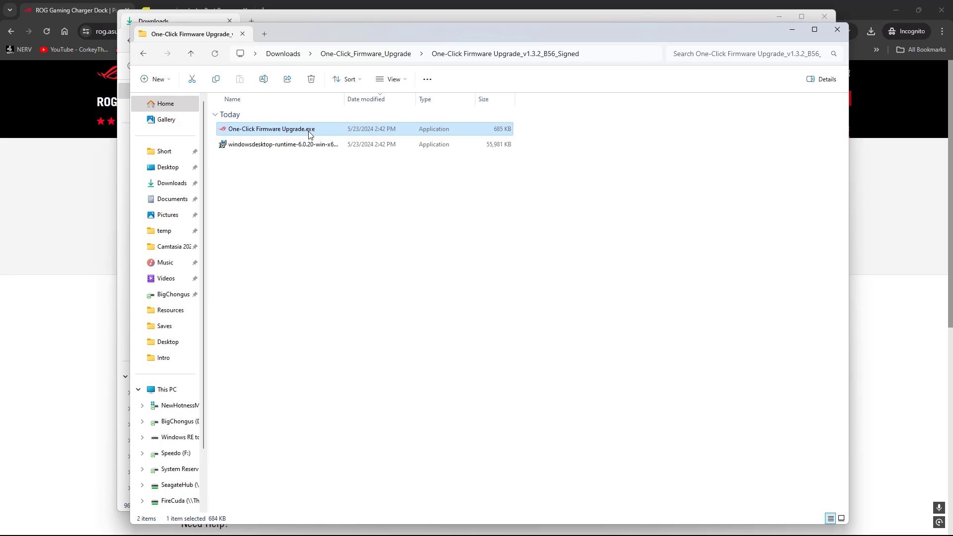
click(343, 224)
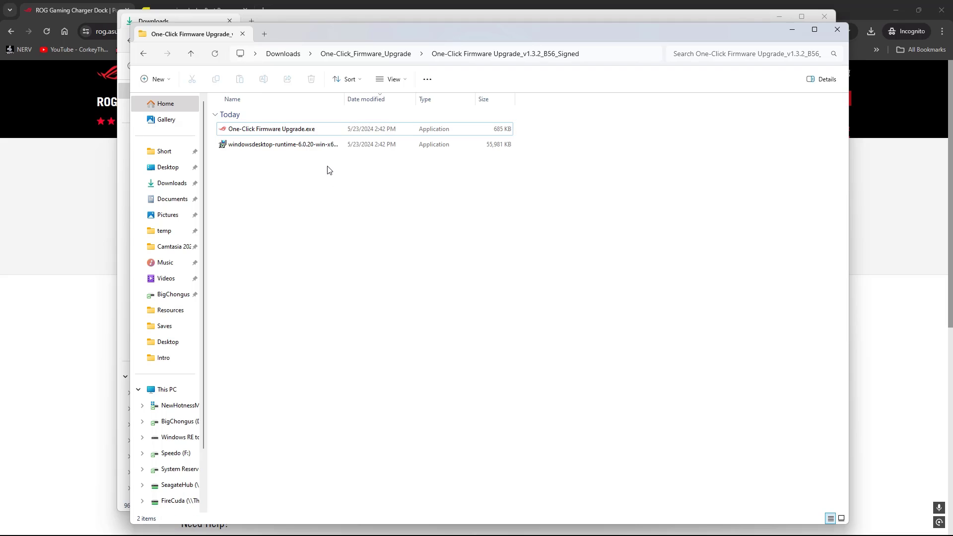
- Install Windows Desktop Runtime 6.0.20 (x64), approving the permission prompt, then close the installer
double_click(305, 146)
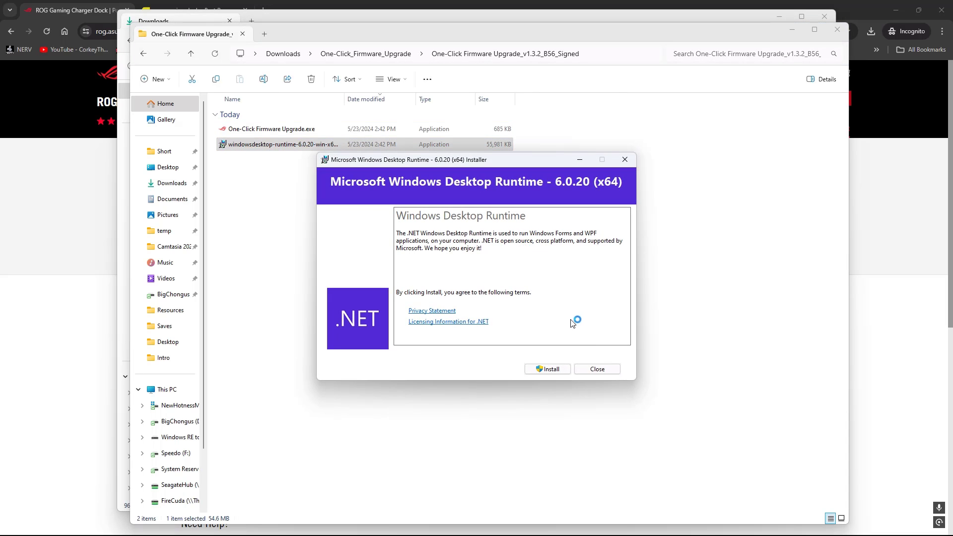
click(547, 369)
click(528, 345)
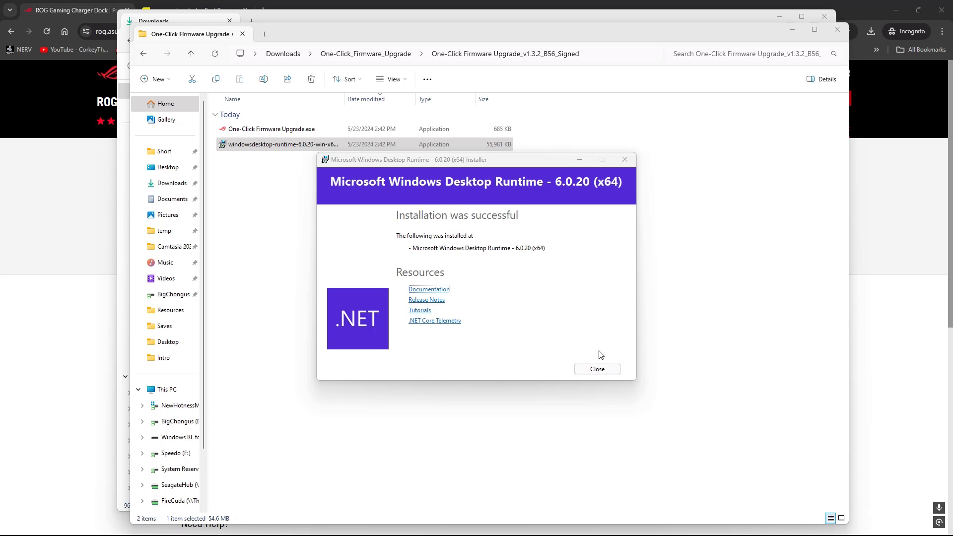
click(597, 368)
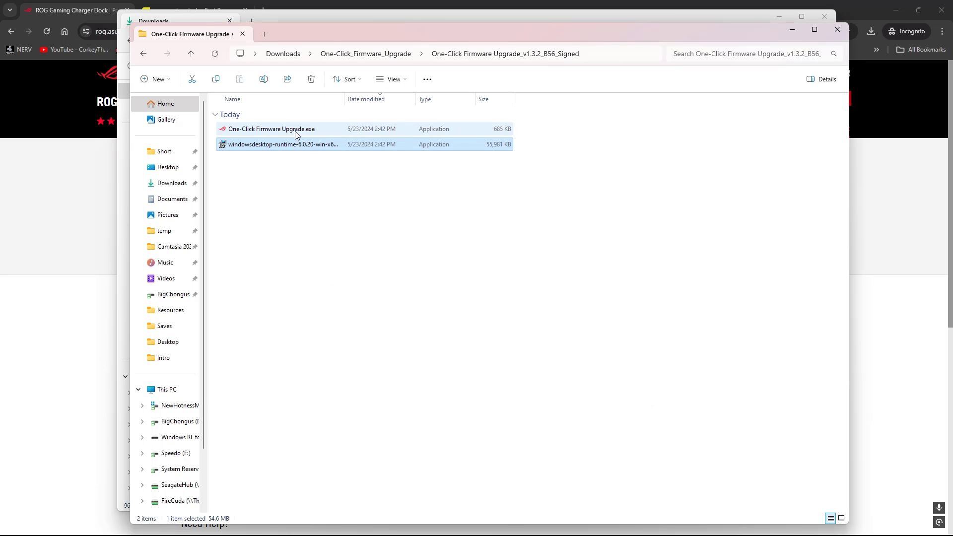
- Launch One-Click Firmware Upgrade.exe from the extracted v1.3.2 folder
double_click(295, 131)
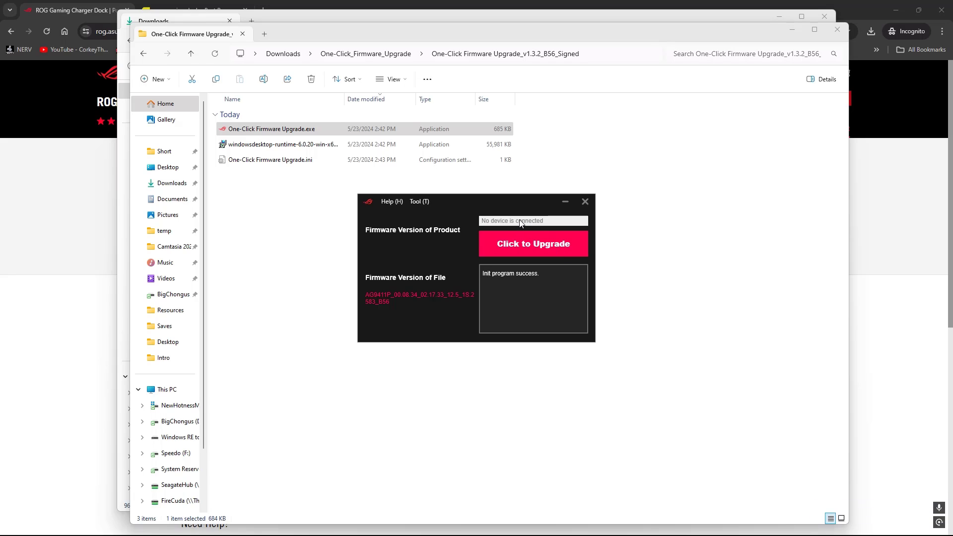
- Check the Tool menu's check mode and language options, then exit the upgrade tool
click(418, 202)
click(463, 203)
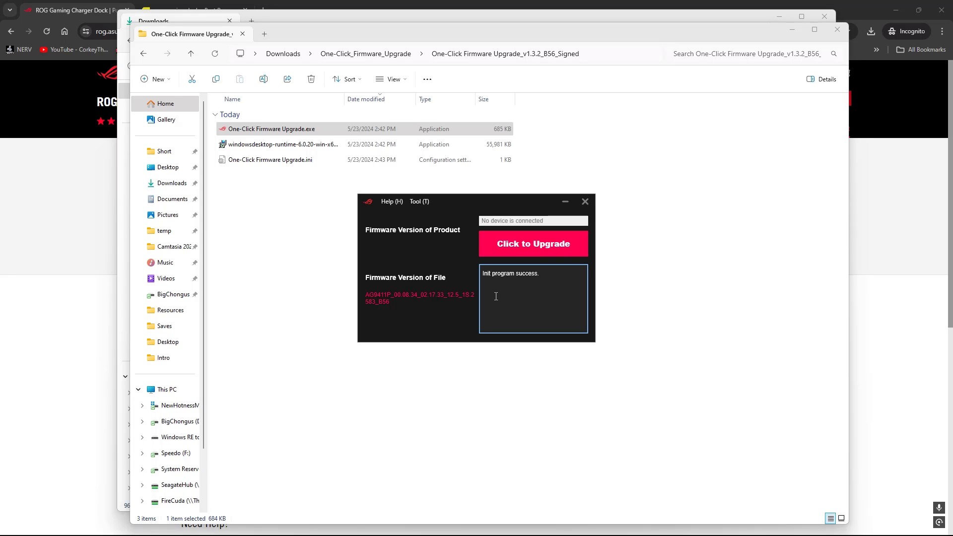
click(586, 202)
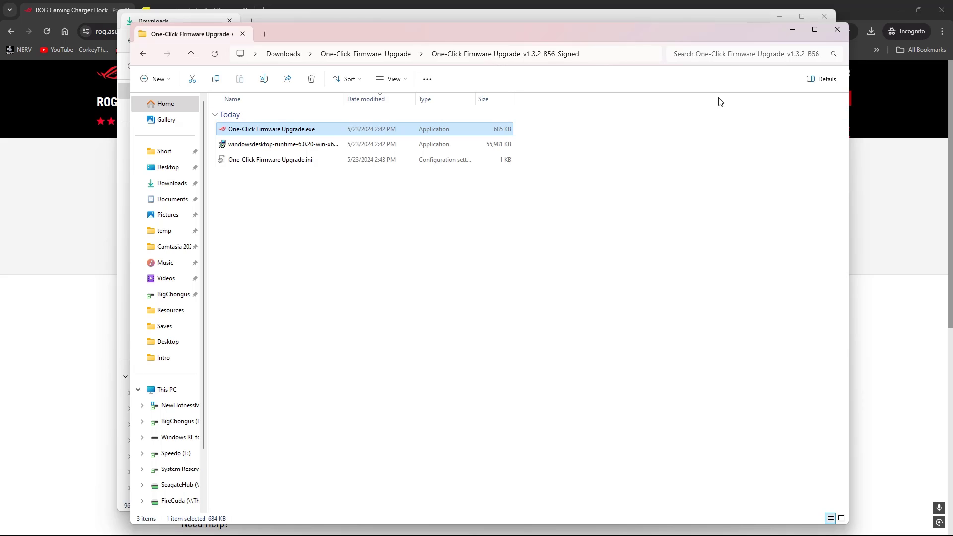
- Close both File Explorer windows and scroll the ROG page back to BIOS & FIRMWARE
click(838, 29)
click(825, 17)
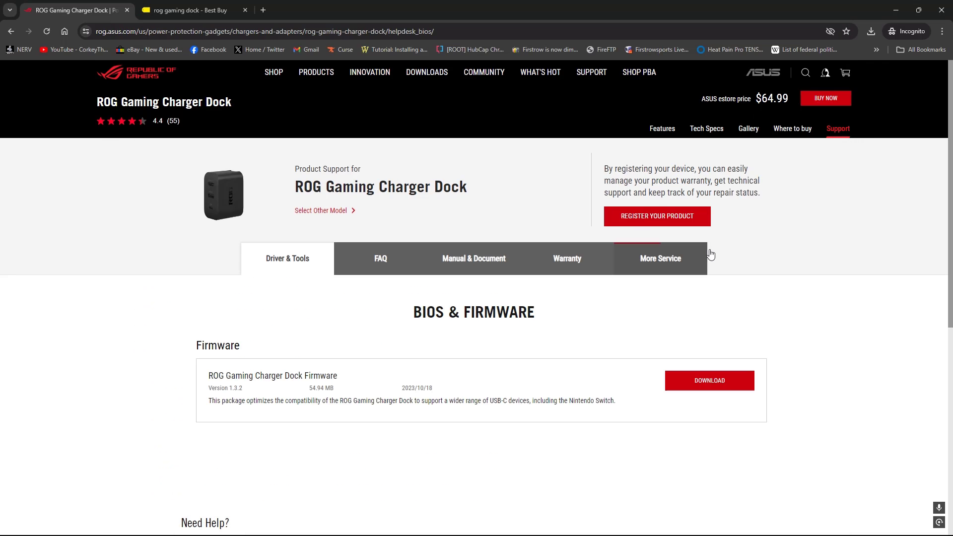
scroll(757, 245, down, 2)
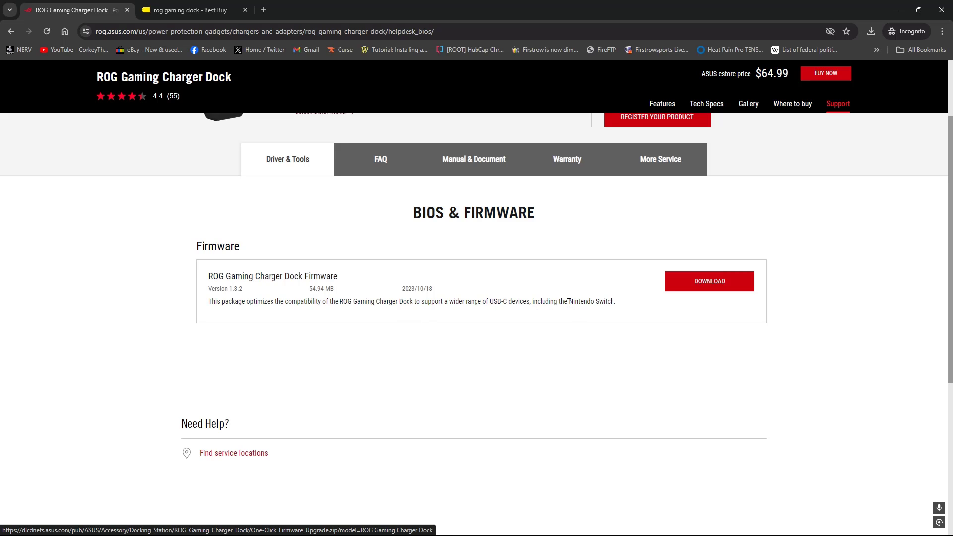
scroll(567, 301, up, 1)
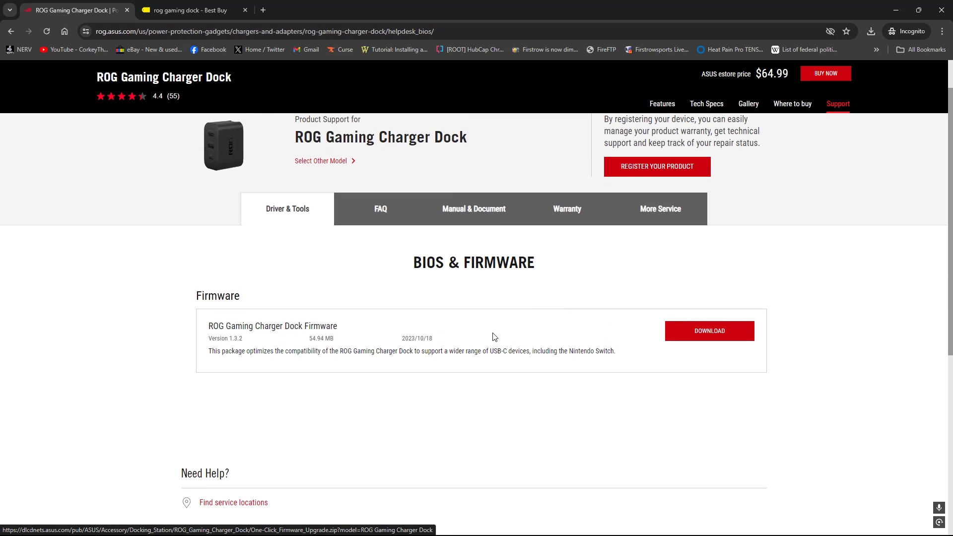